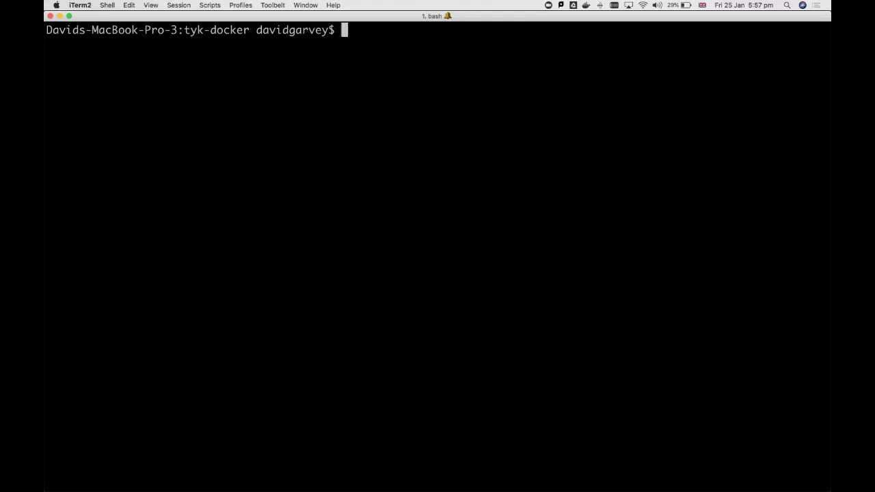
Step: Run the ./install.sh script in the tyk-docker directory to install Tyk
type("./ins")
key("Tab")
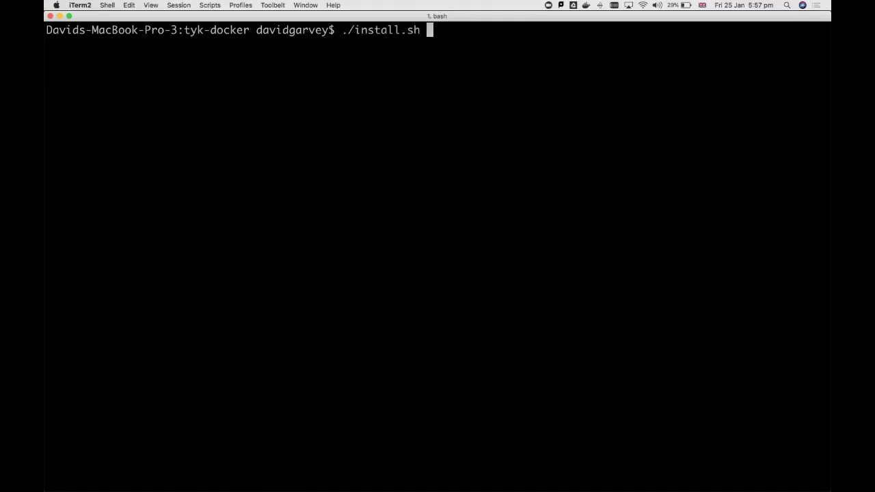
key("Return")
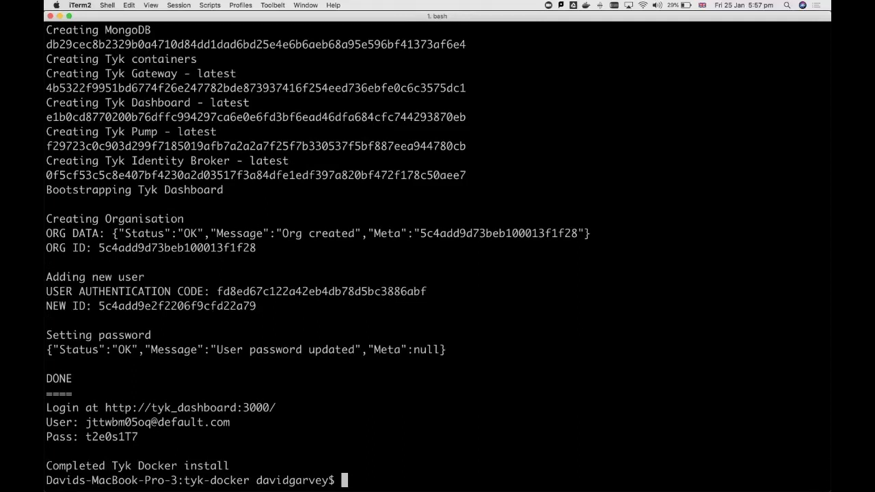
Step: Reload the Tyk Dashboard sign-in page in Chrome and fill in the user e-mail copied from the iTerm2 install output
key("super+Tab")
key("super+Tab")
key("super+r")
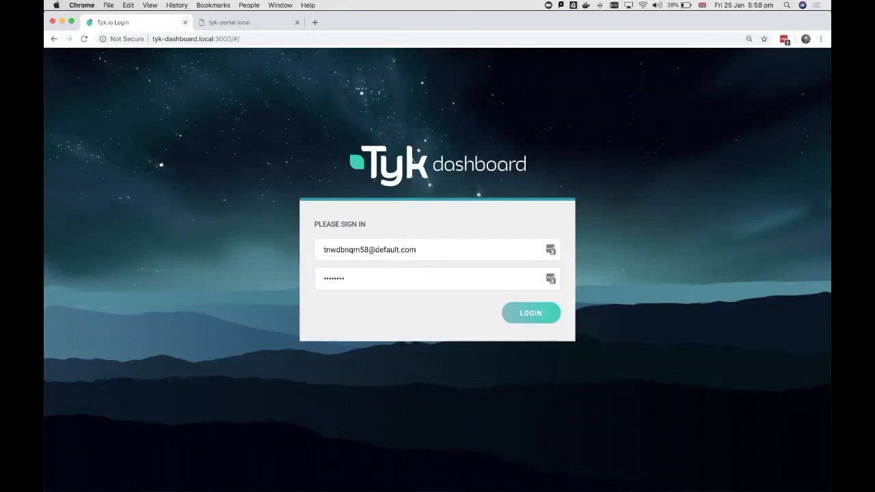
key("super+Tab")
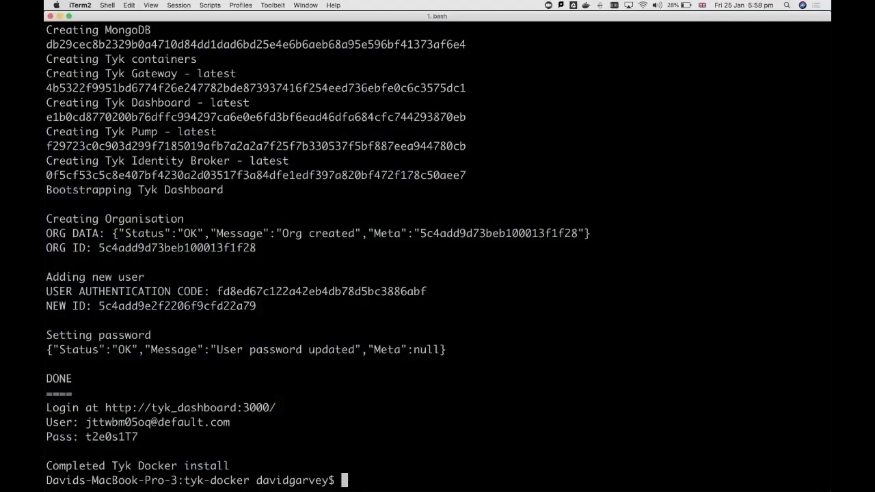
left_click_drag(86, 422, 237, 423)
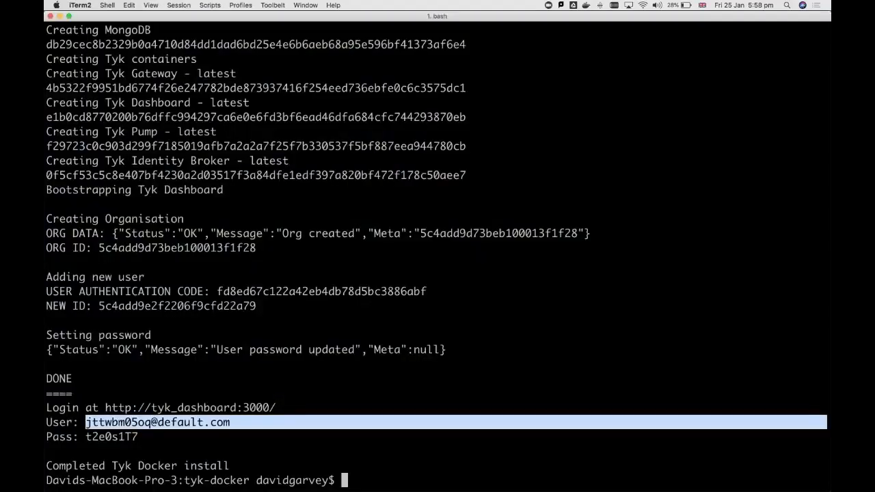
key("super+c")
key("super+Tab")
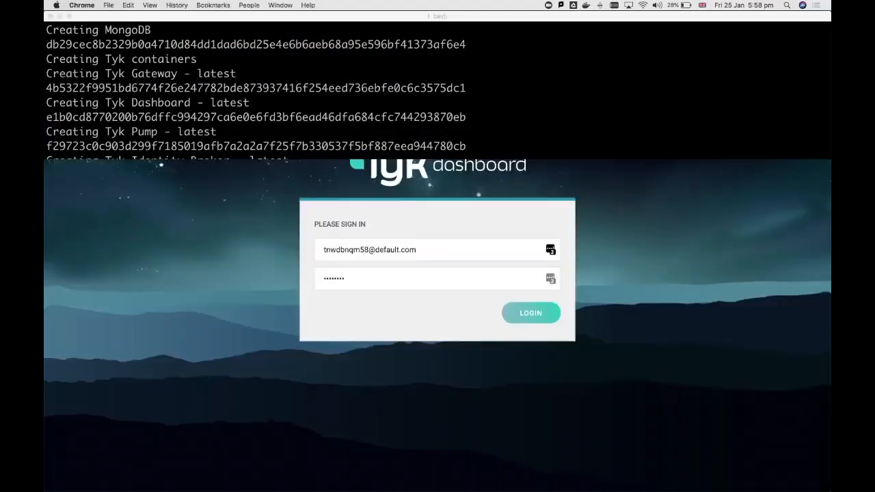
key("super+v")
Step: Copy the generated password from the iTerm2 output into the password field, sign in to the dashboard and decline saving the login to LastPass
key("super+Tab")
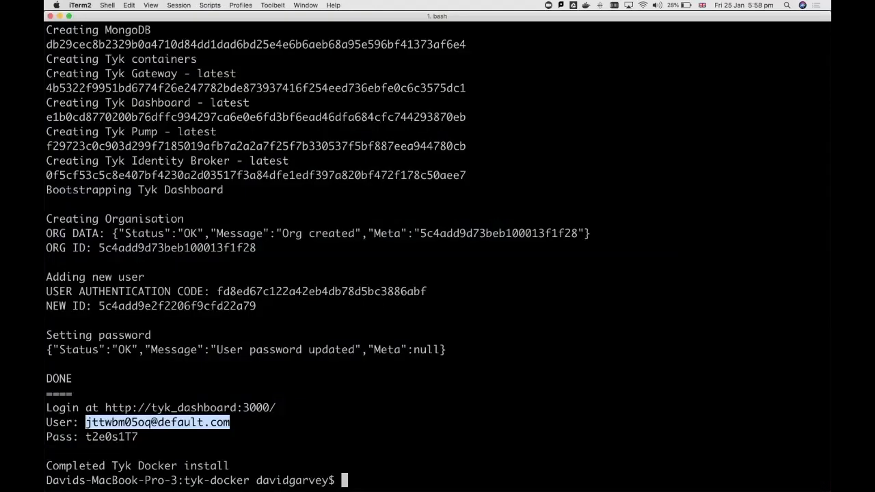
double_click(111, 436)
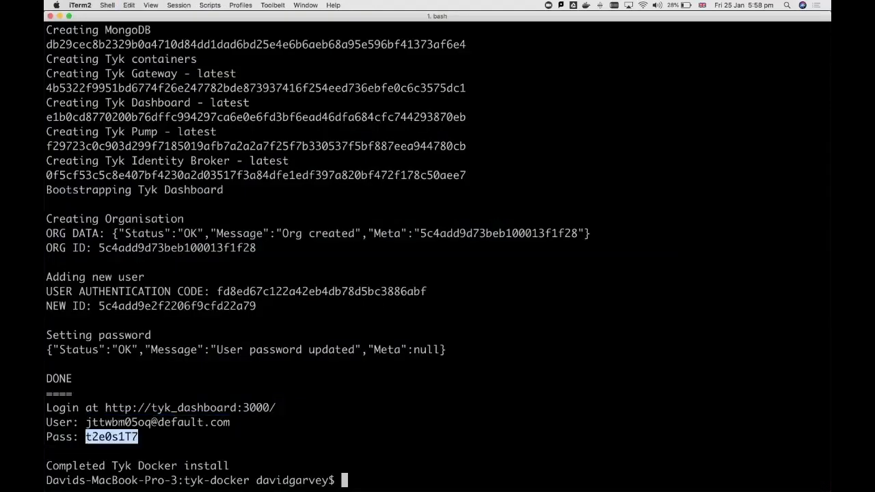
key("super+Tab")
key("super+a")
key("super+v")
key("Return")
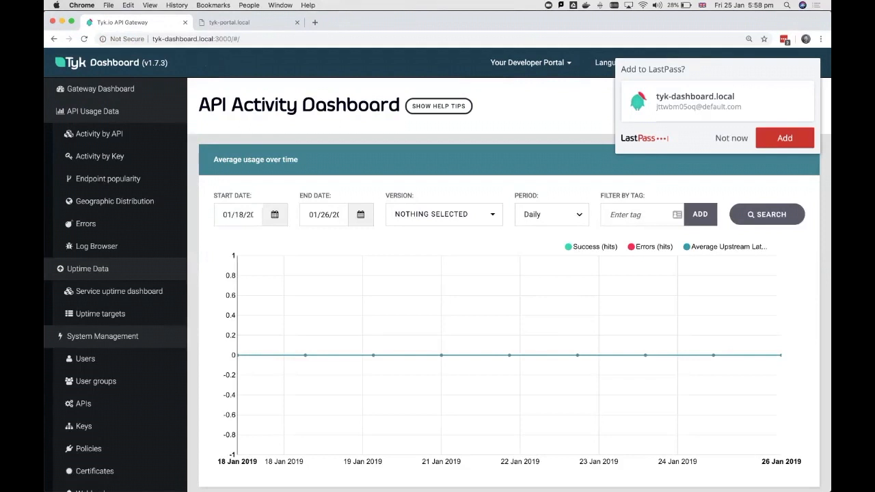
left_click(732, 138)
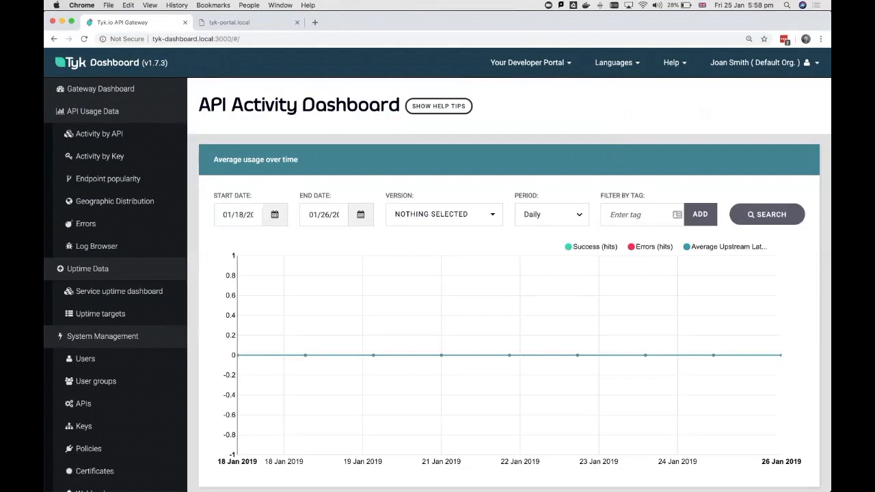
Step: Load tyk-portal.local:3000/portal in the developer portal's browser tab
left_click(248, 23)
left_click(175, 39)
key("Return")
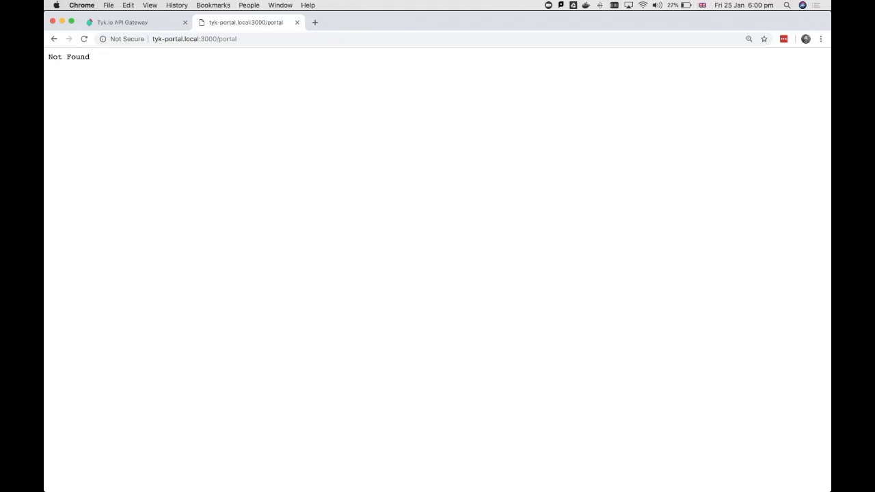
Step: Switch to VS Code and check the portal_root_path setting in tyk_analytics.conf
key("super+Tab")
key("super+Tab")
key("super+Tab")
key("super+Tab")
key("super+Tab")
key("super+Tab")
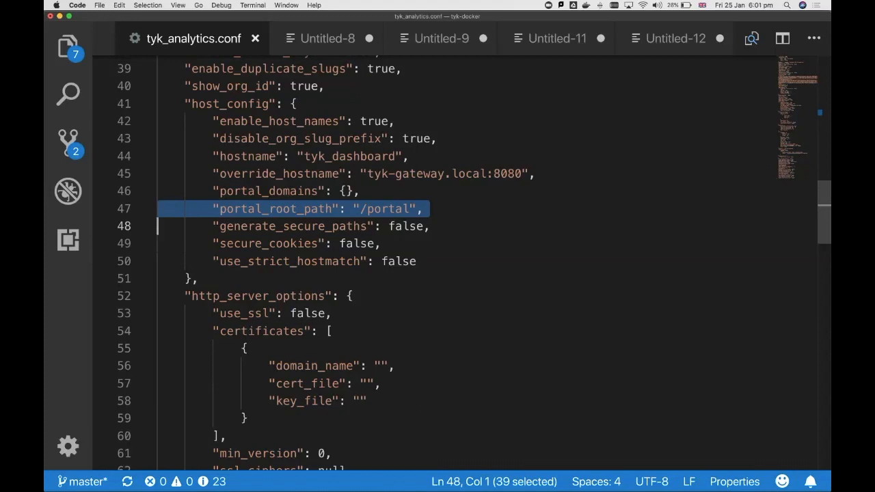
Step: Return to the Tyk Dashboard in Chrome and open the Portal Management settings to initialise the portal configuration
key("super+Tab")
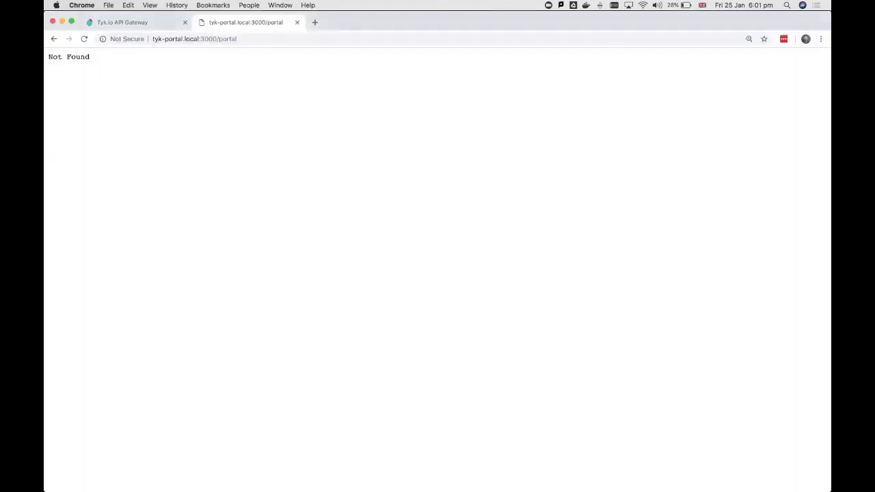
left_click(142, 23)
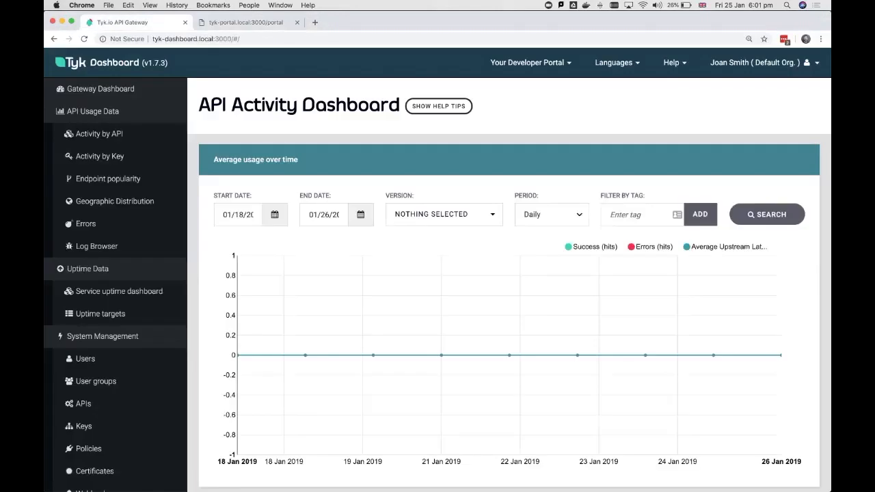
scroll(115, 284, "down", 5)
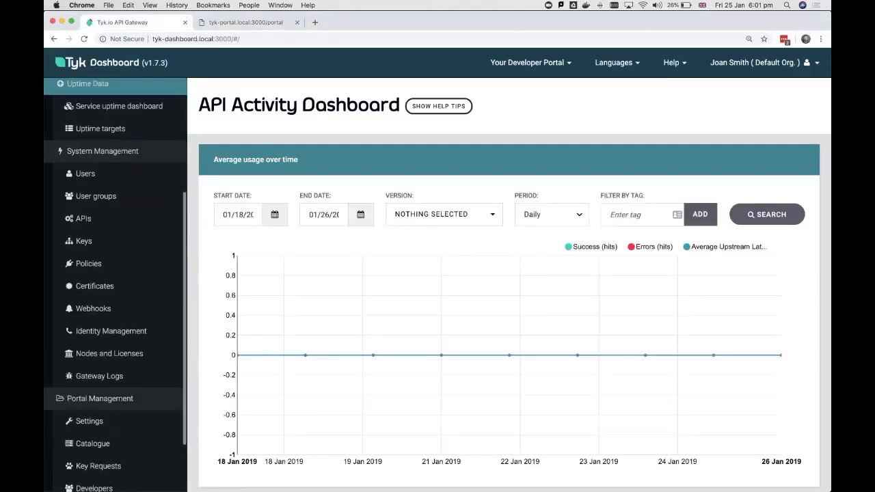
scroll(115, 284, "down", 2)
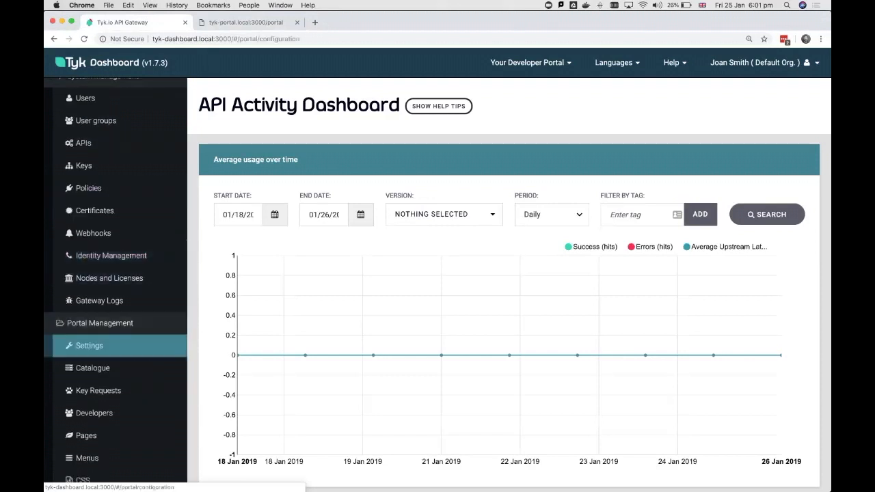
left_click(90, 346)
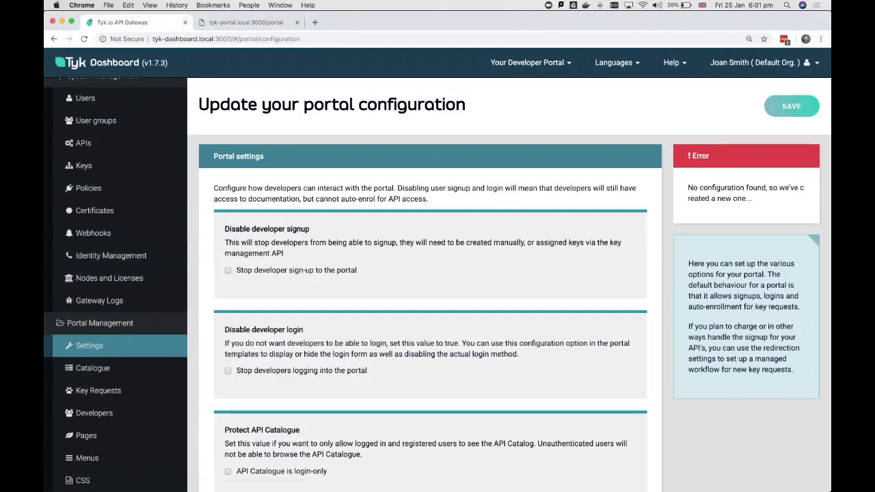
triple_click(745, 188)
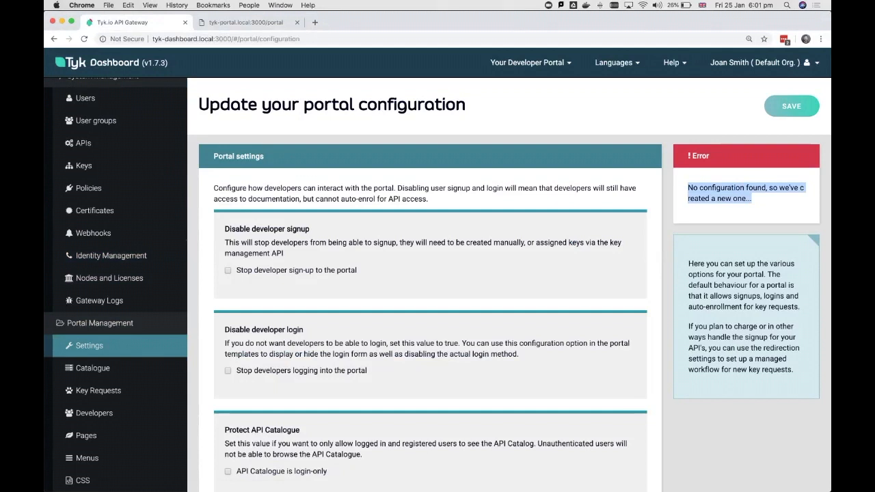
Step: Visit the portal's Catalogue, Key Requests, Developers, Pages, Menus and CSS sections to initialise them
left_click(93, 368)
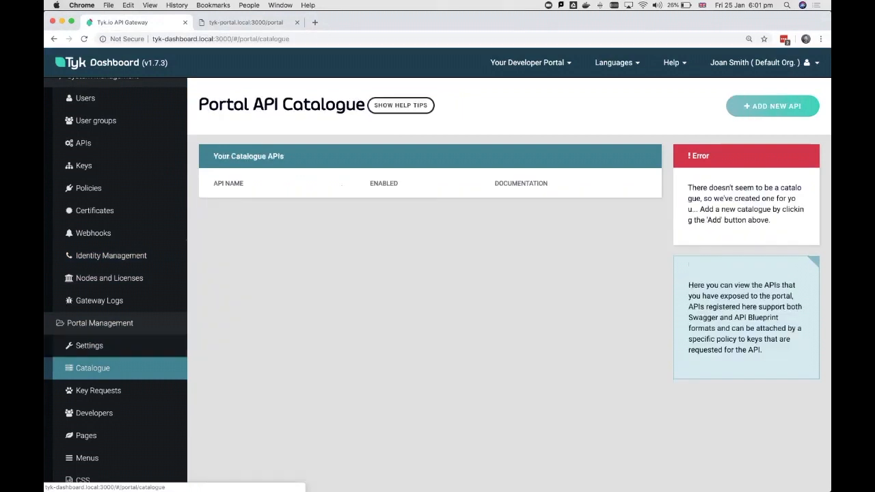
left_click(99, 390)
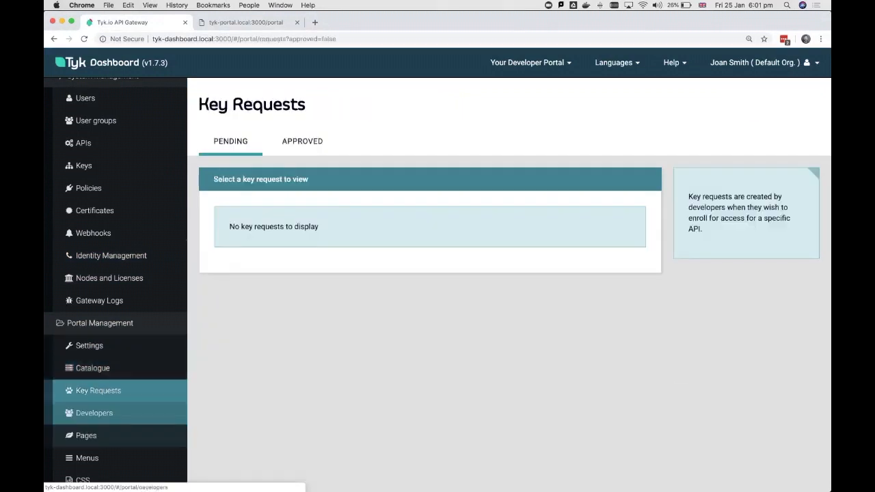
left_click(94, 413)
left_click(87, 435)
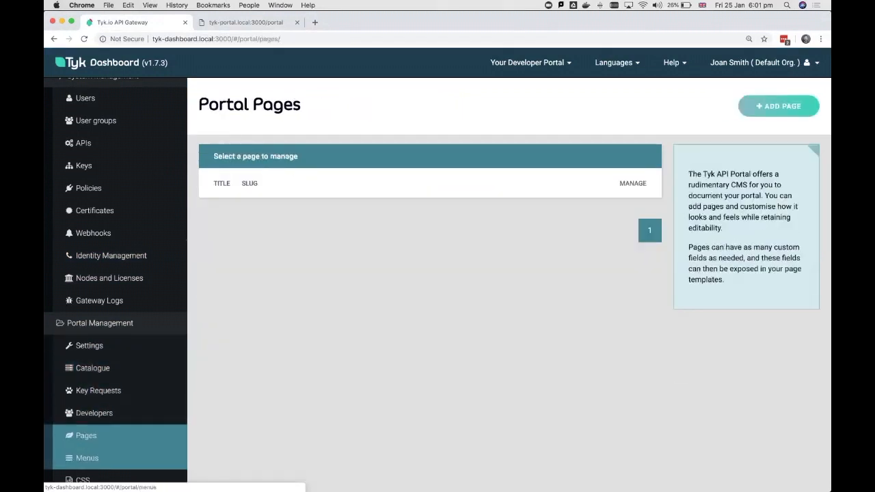
left_click(87, 458)
left_click(82, 481)
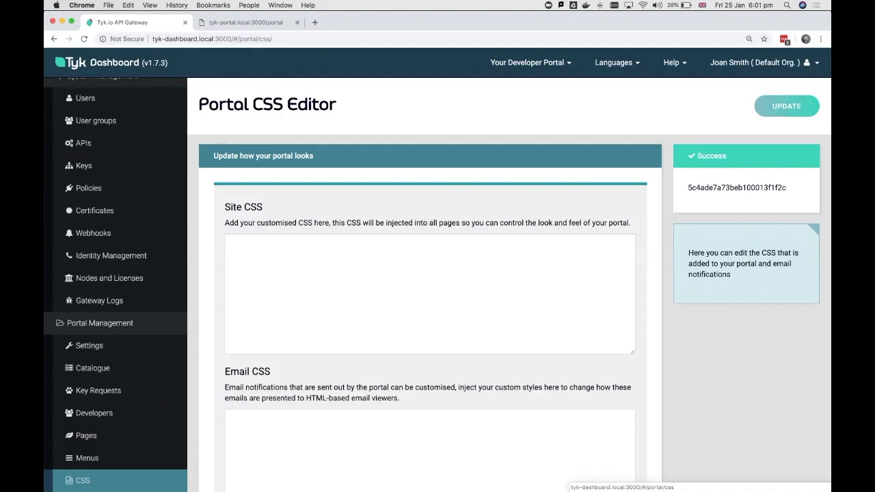
Step: Start a new portal page with the title Home and the slug /
left_click(86, 436)
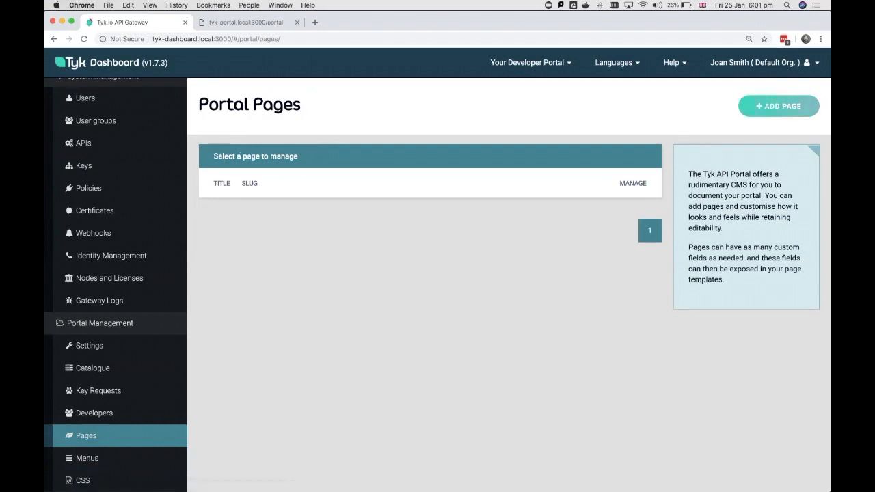
left_click(779, 106)
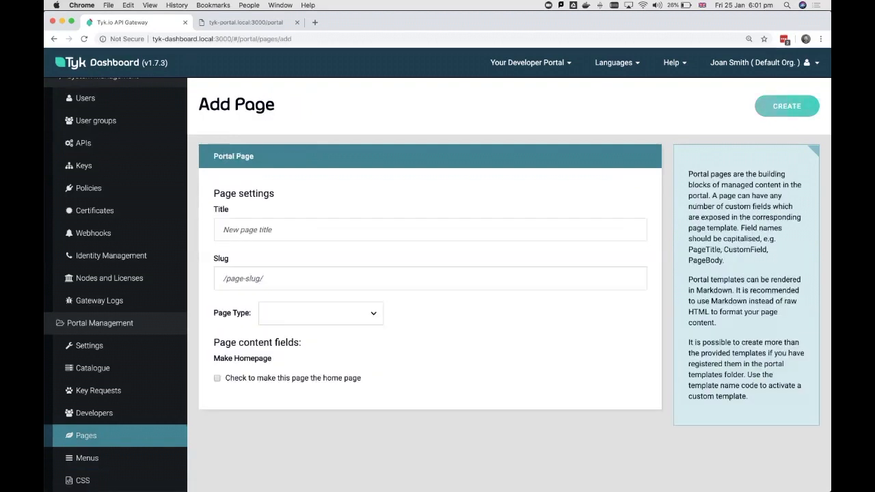
left_click(328, 230)
type("Home")
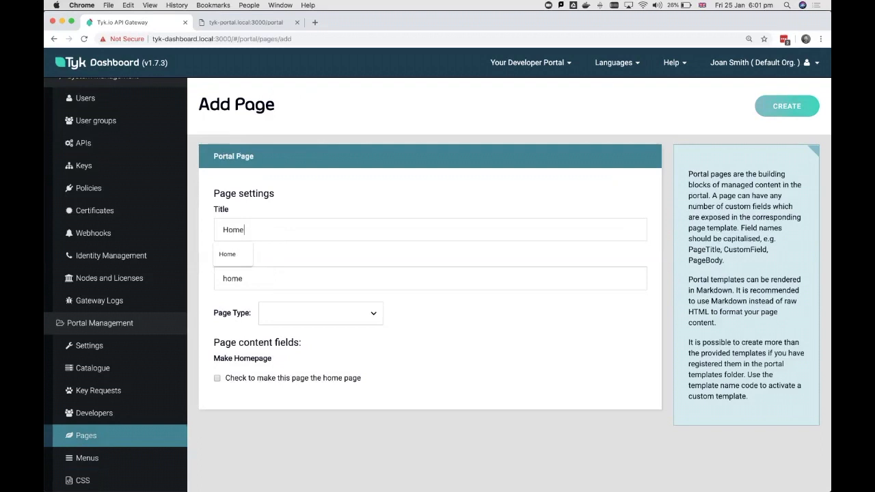
key("Tab")
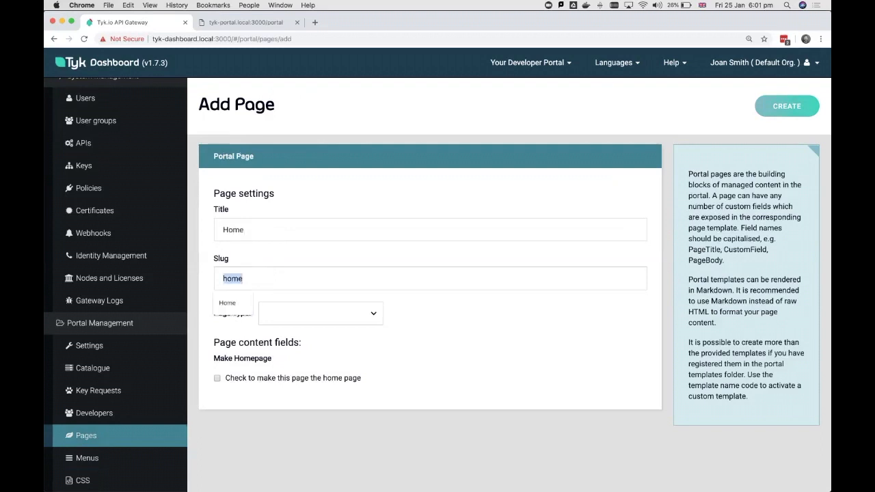
type("/")
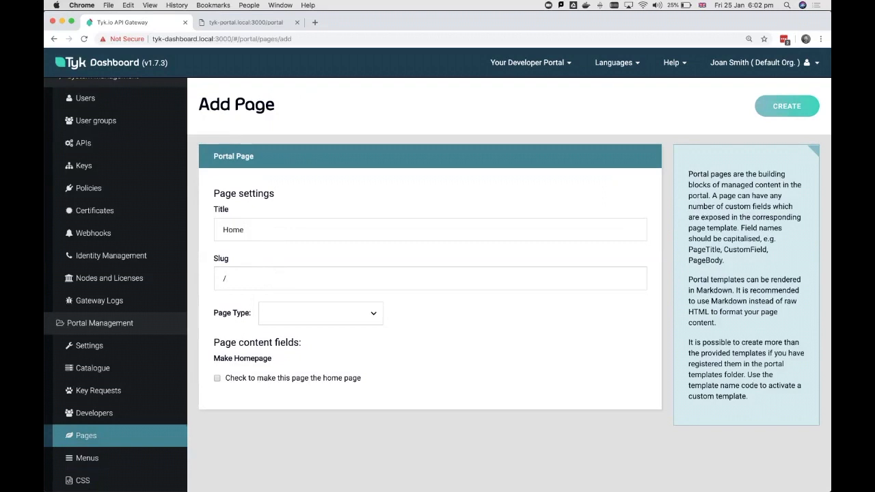
Step: Set the Home page's type to Default Home Page Template
key("Tab")
key("space")
key("Down")
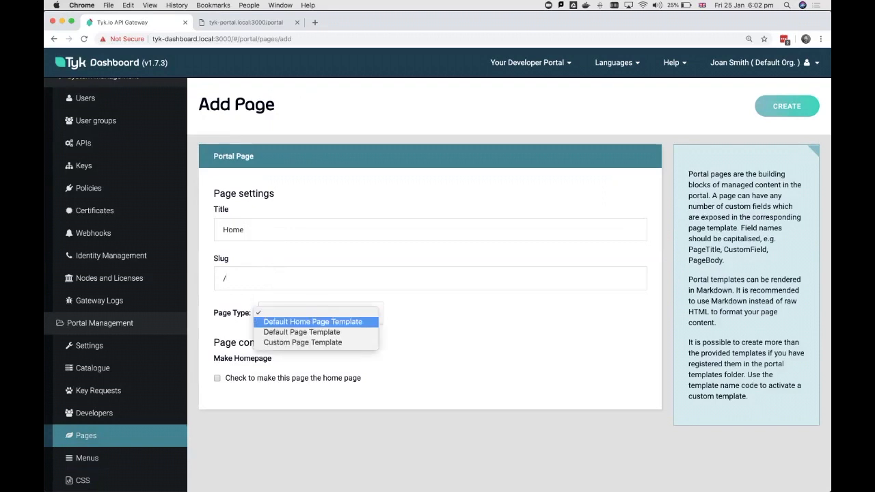
key("Return")
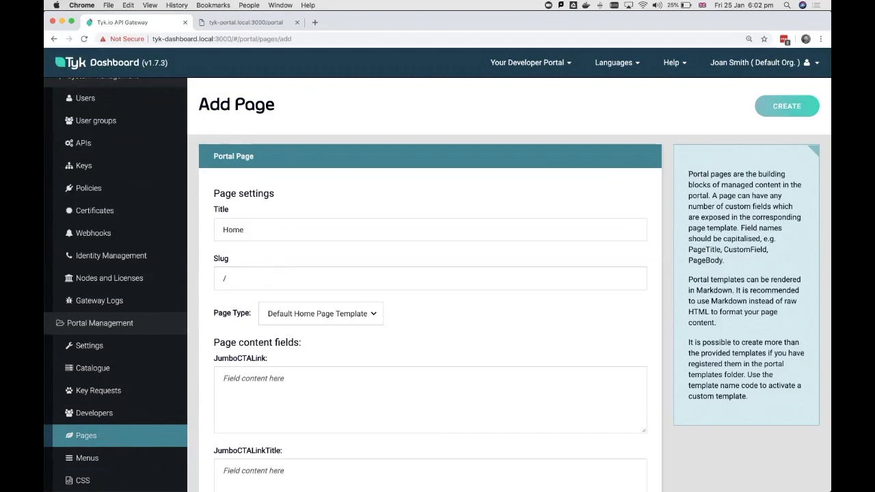
Step: Enter "Hello, world!" as the JumboCTATitle content and create the page
scroll(430, 313, "down", 3)
left_click(223, 366)
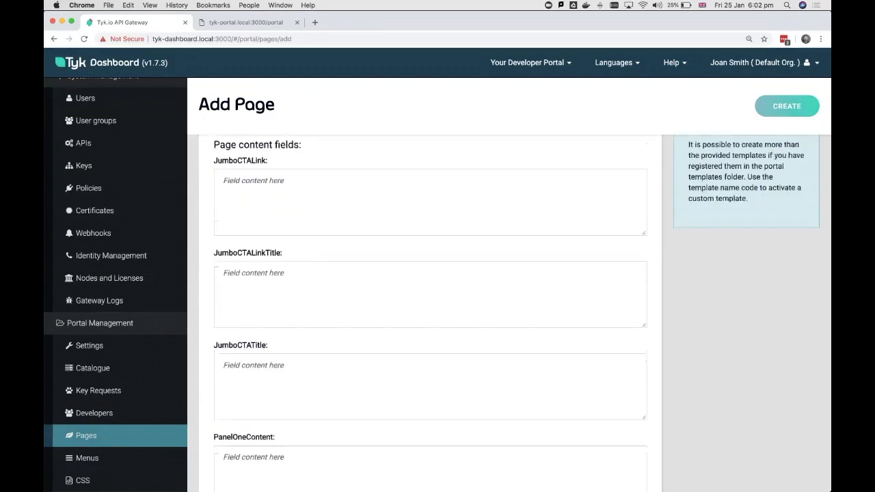
type("Hello, world!")
left_click(787, 106)
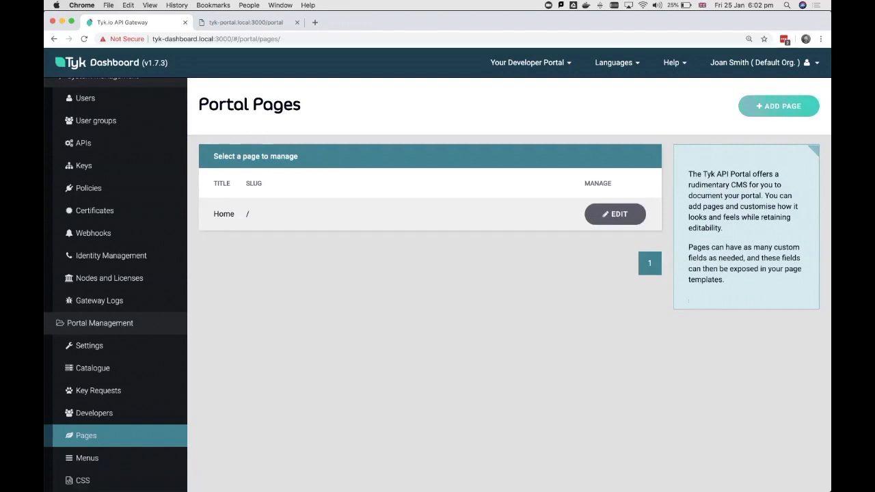
left_click(538, 62)
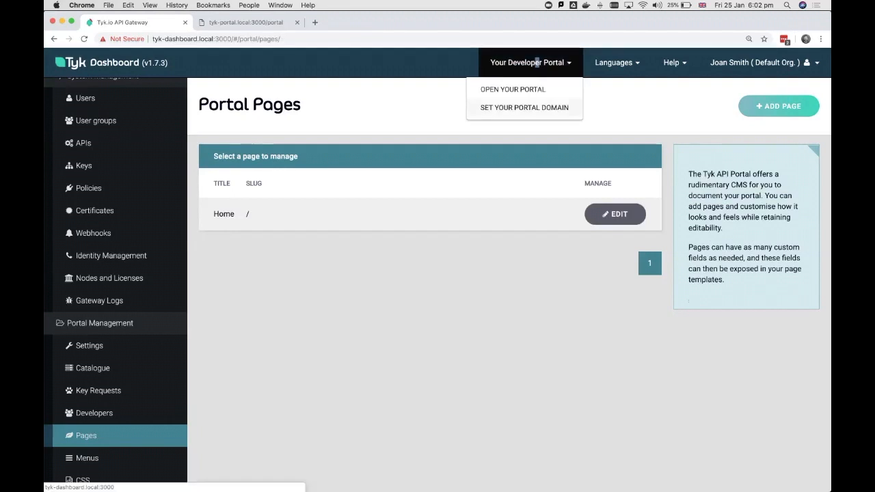
key("Return")
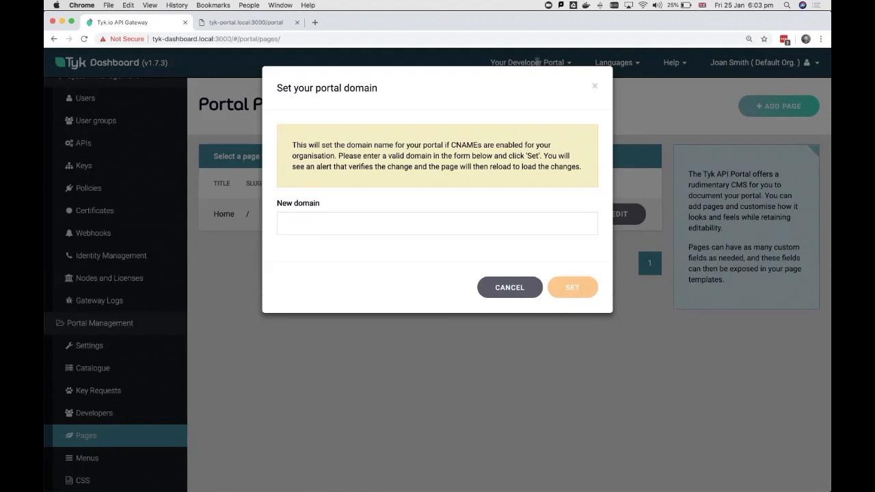
left_click(247, 23)
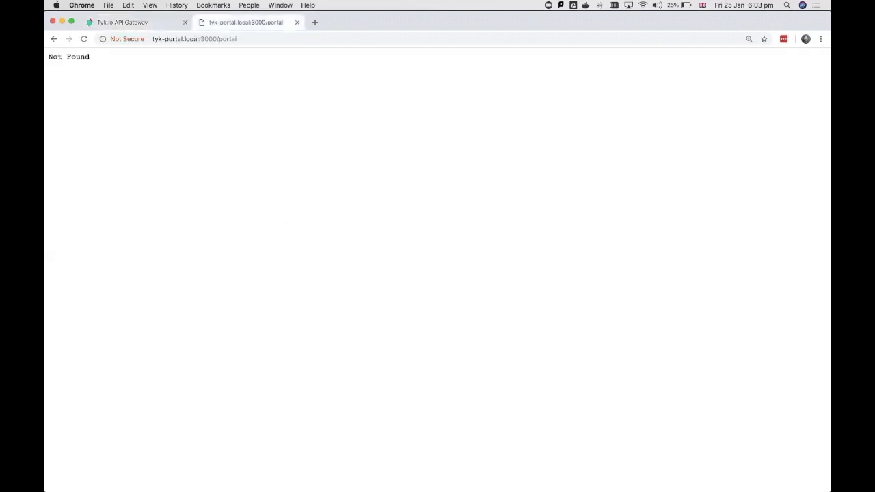
left_click_drag(152, 39, 217, 39)
key("super+c")
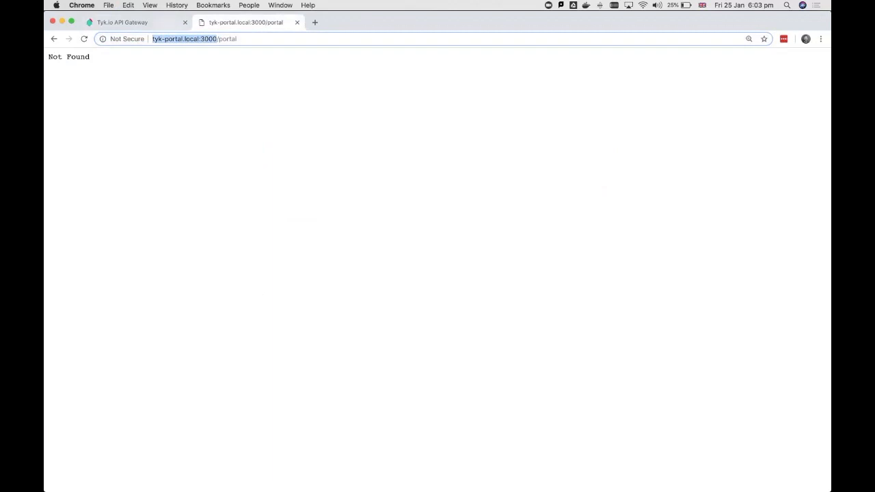
key("ctrl+shift+Tab")
key("super+v")
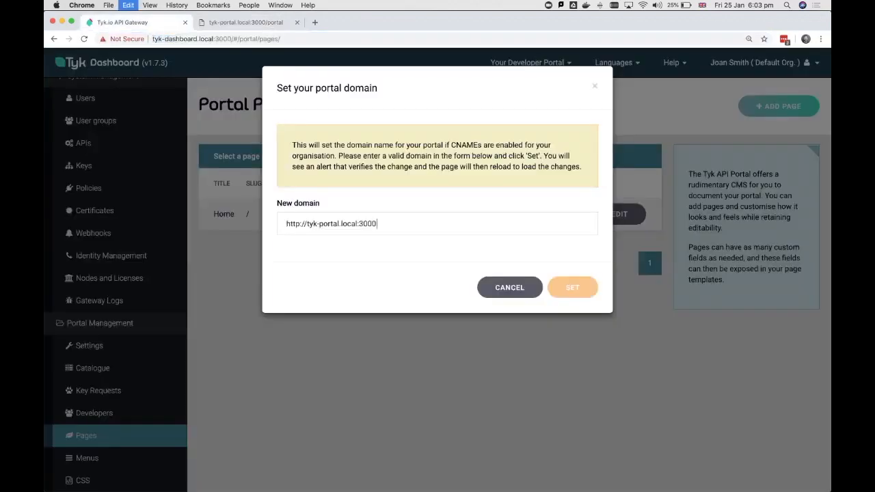
left_click_drag(307, 223, 286, 224)
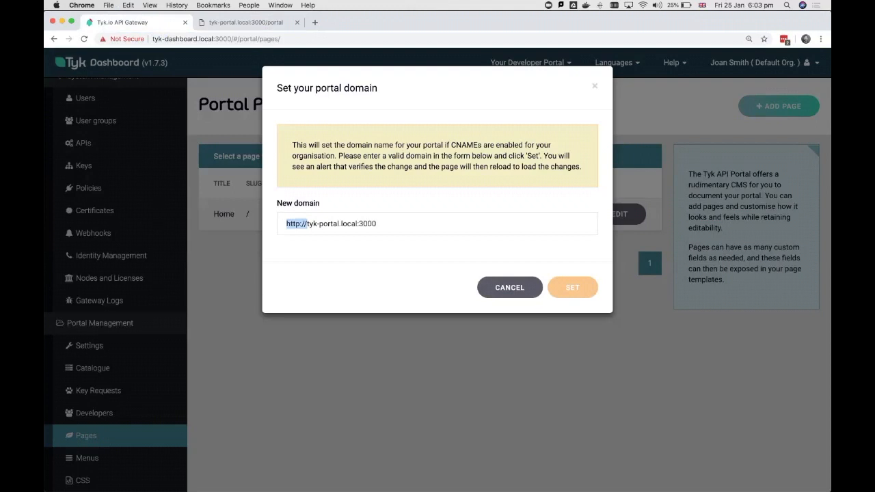
key("BackSpace")
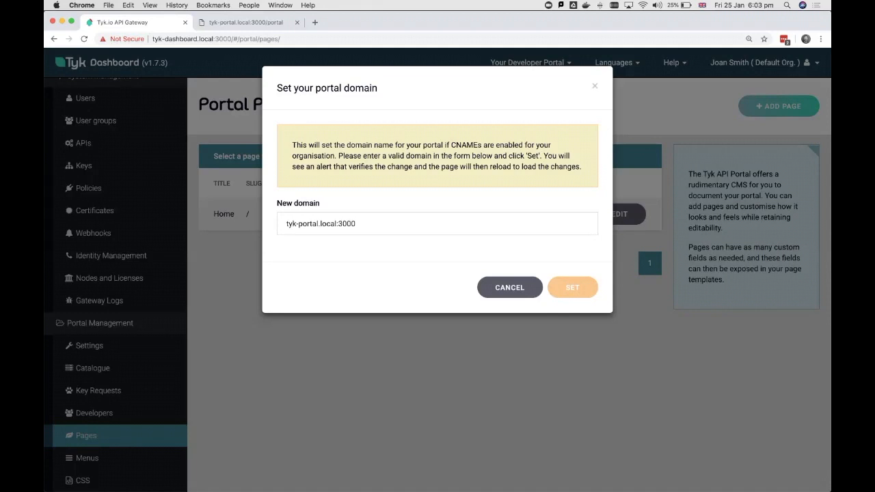
left_click(573, 287)
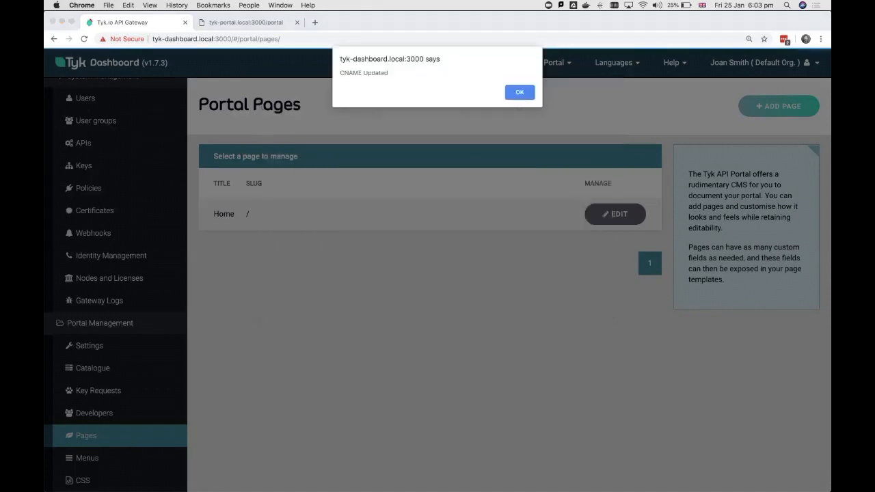
key("Return")
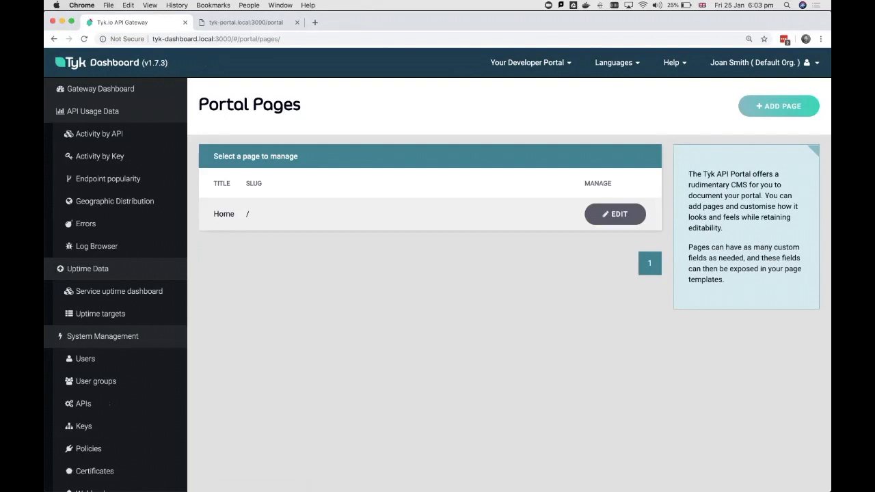
Step: Switch to iTerm2, list the running containers with docker ps and restart the Tyk Dashboard container using docker restart e1b
key("super+Tab")
key("super+Tab")
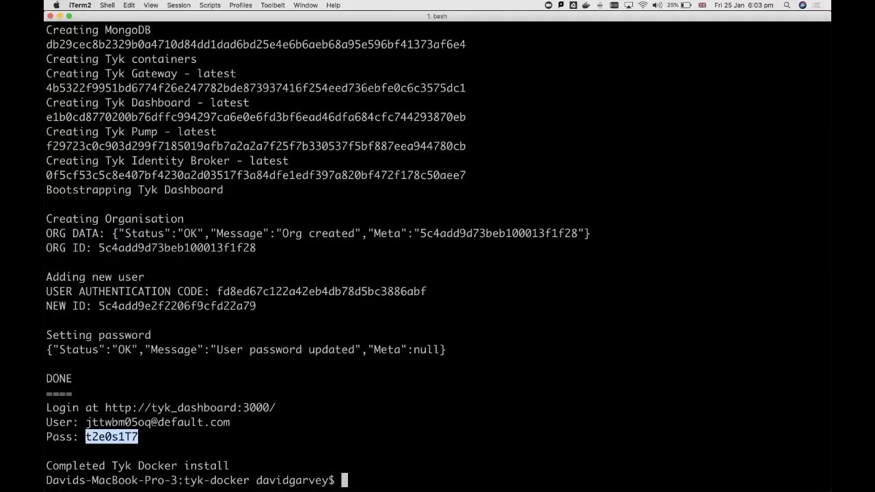
type("docker ps")
key("Return")
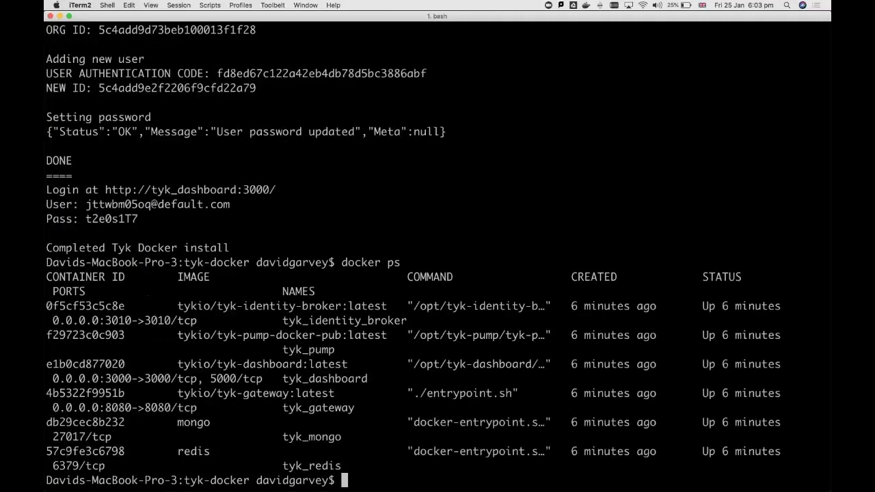
type("docker restart e1b")
key("Return")
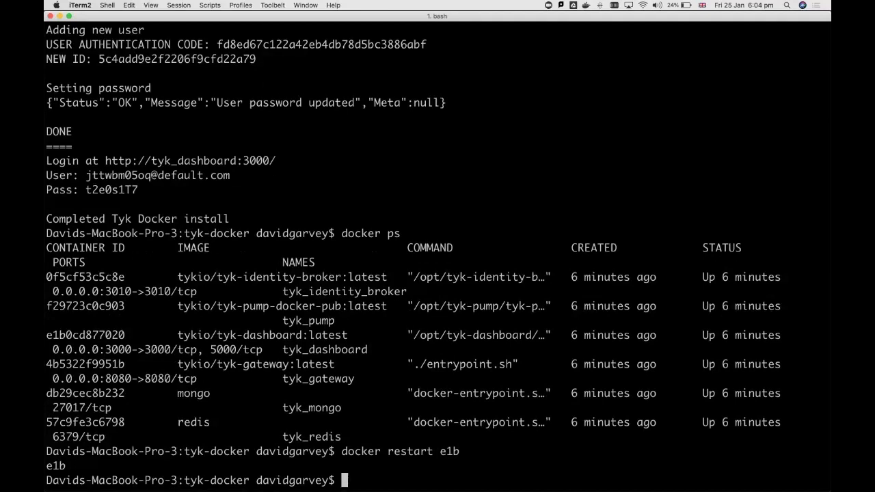
Step: Switch back to Chrome and reload the developer portal at tyk-portal.local:3000/portal to check its home page
key("super+Tab")
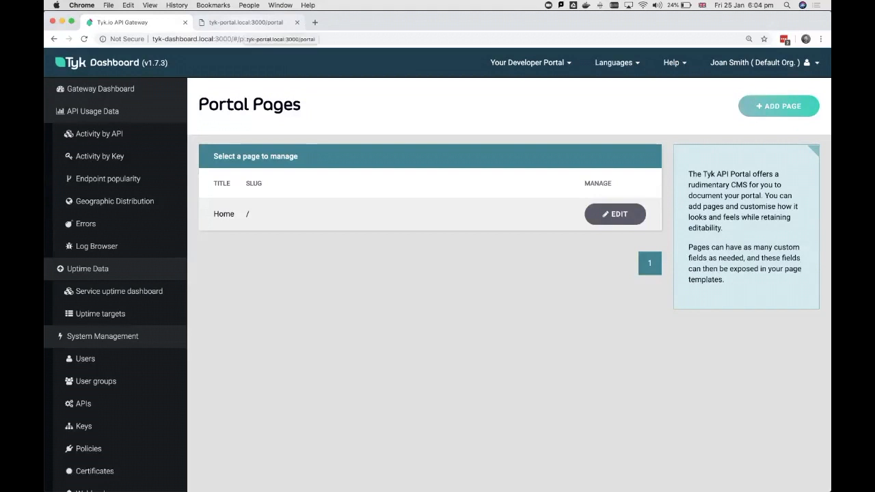
left_click(246, 22)
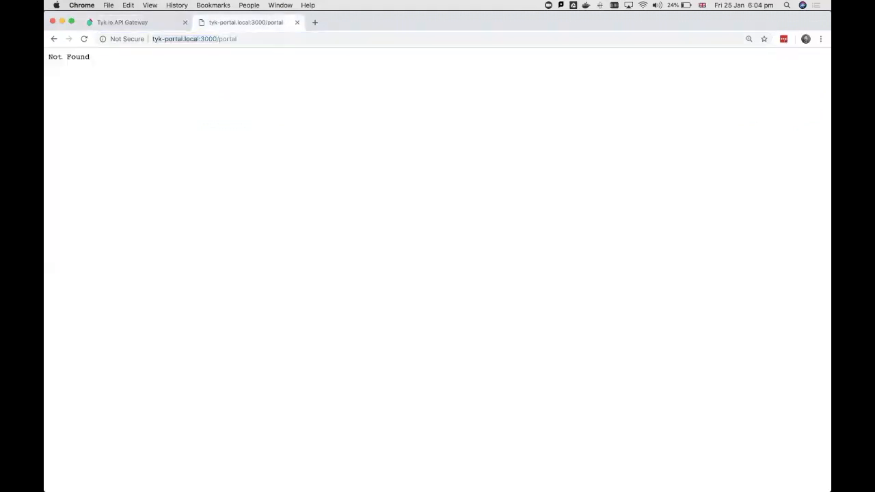
key("Return")
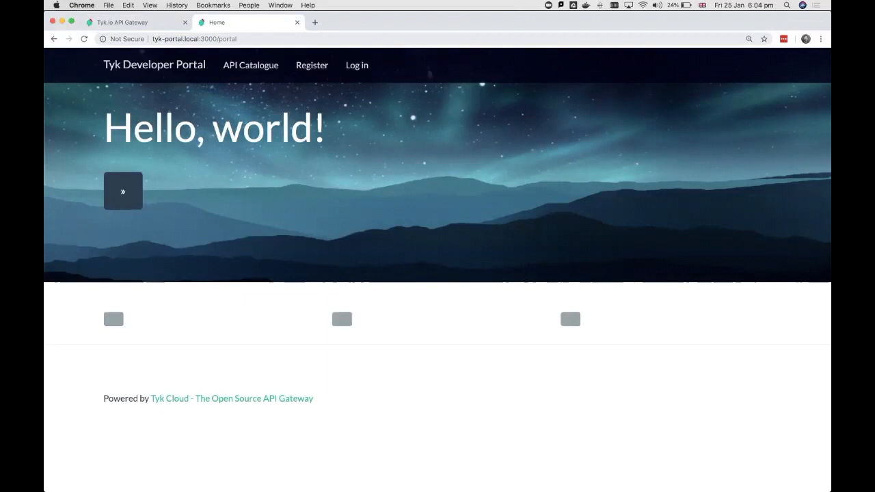
Step: Examine the host and /portal path in the portal's address, and return to the Tyk Dashboard page
left_click_drag(152, 39, 217, 39)
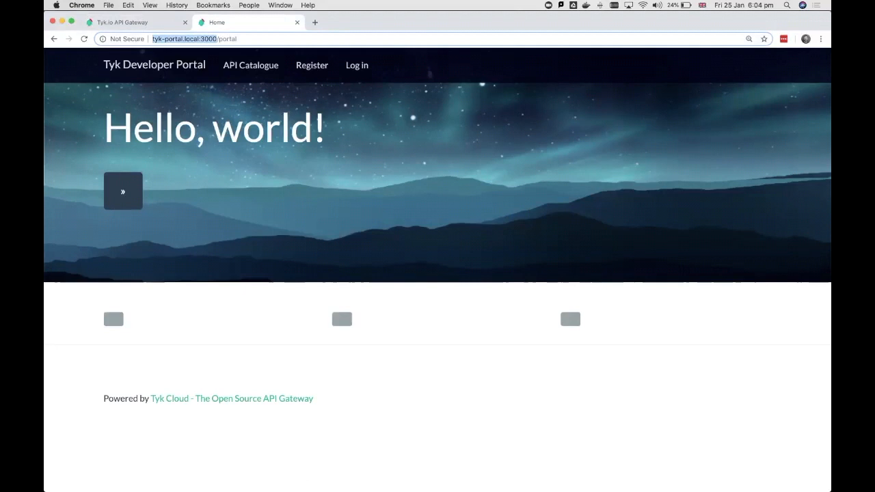
left_click_drag(217, 39, 237, 39)
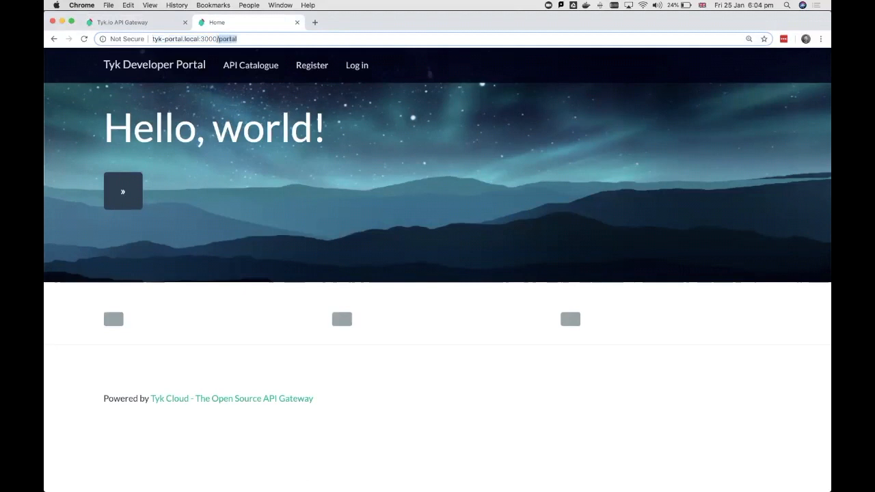
left_click(237, 39)
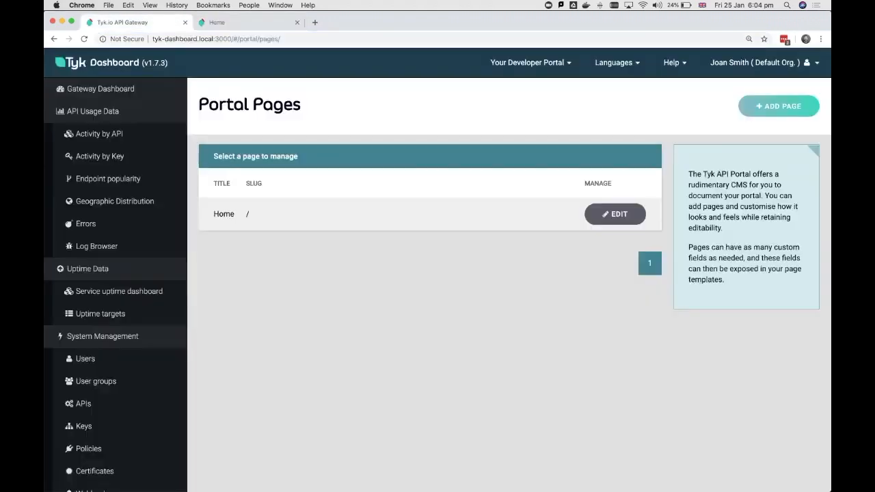
left_click(130, 23)
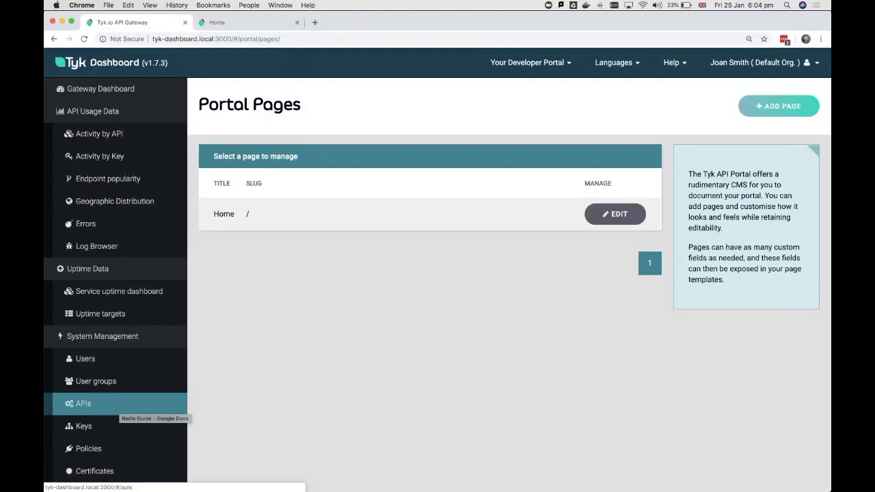